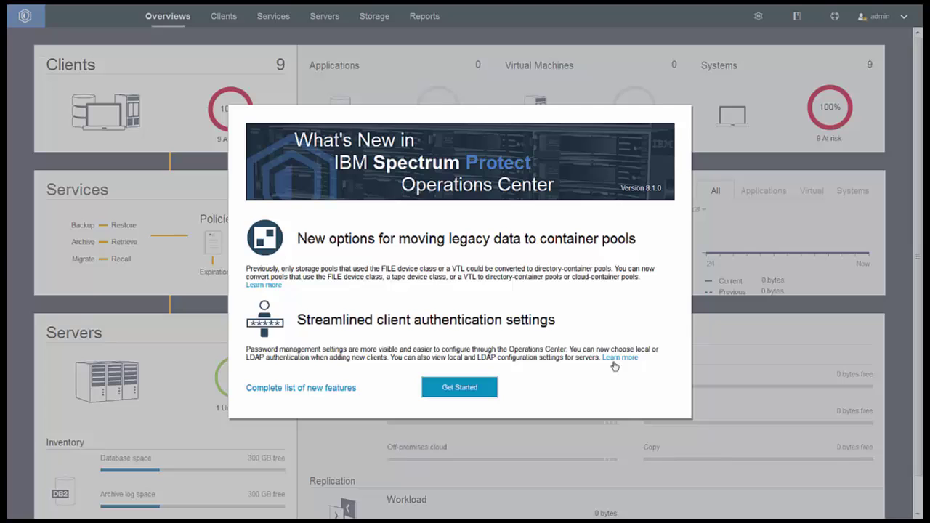
Dismiss the What's New summary and open the Servers page details for KEN_LZR_SRV2
click(469, 386)
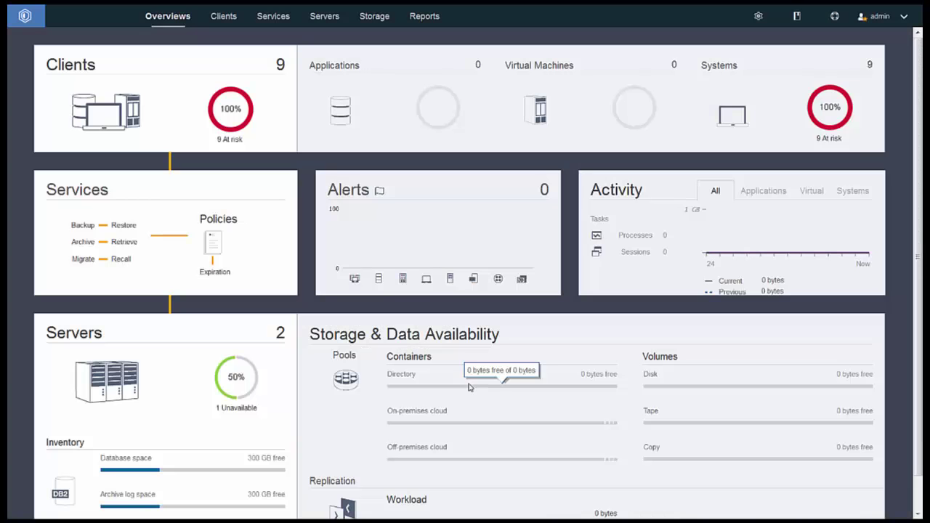
mouse_move(316, 16)
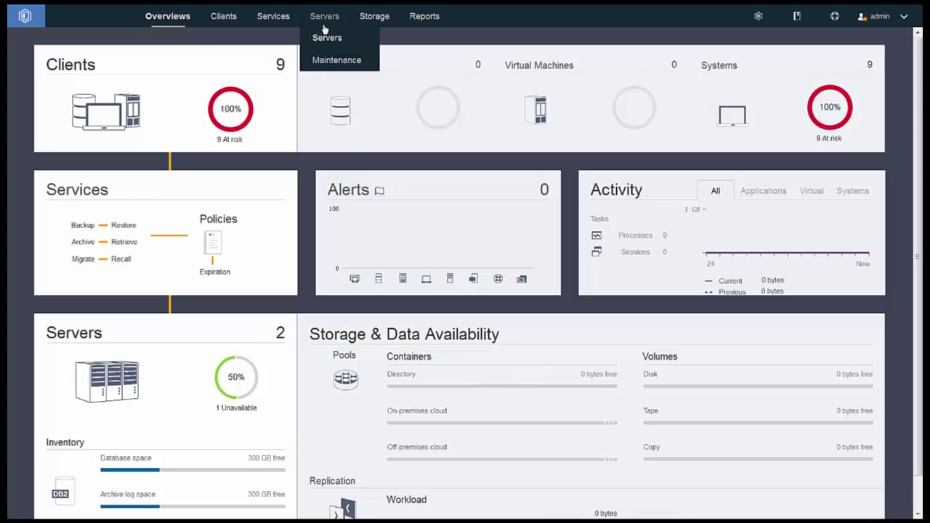
click(324, 36)
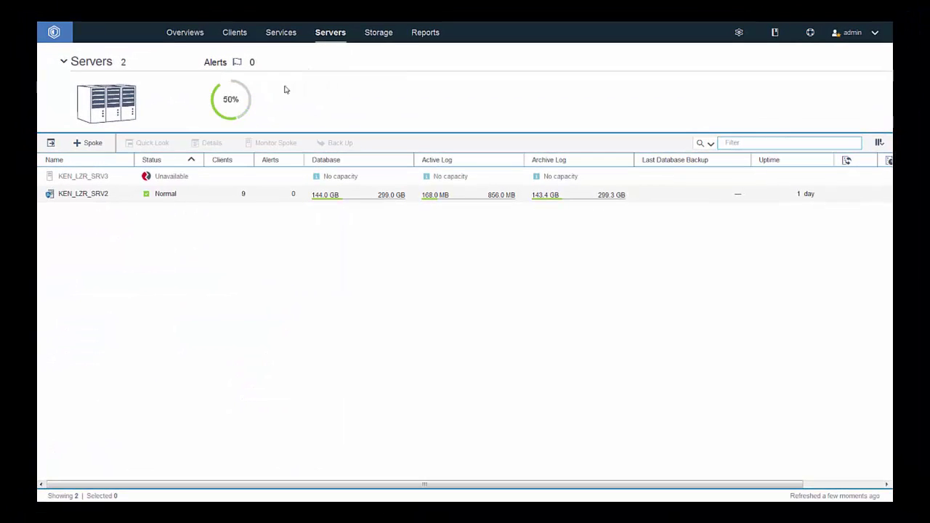
click(94, 201)
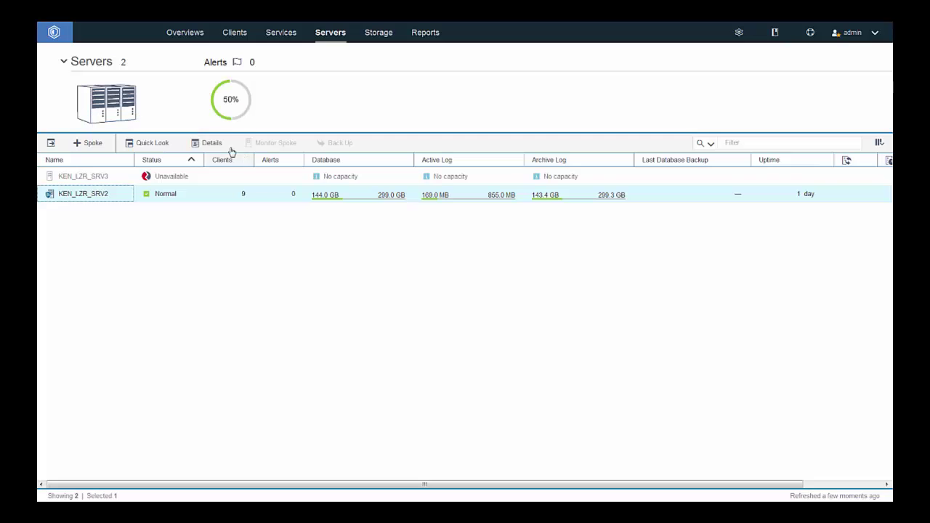
click(204, 147)
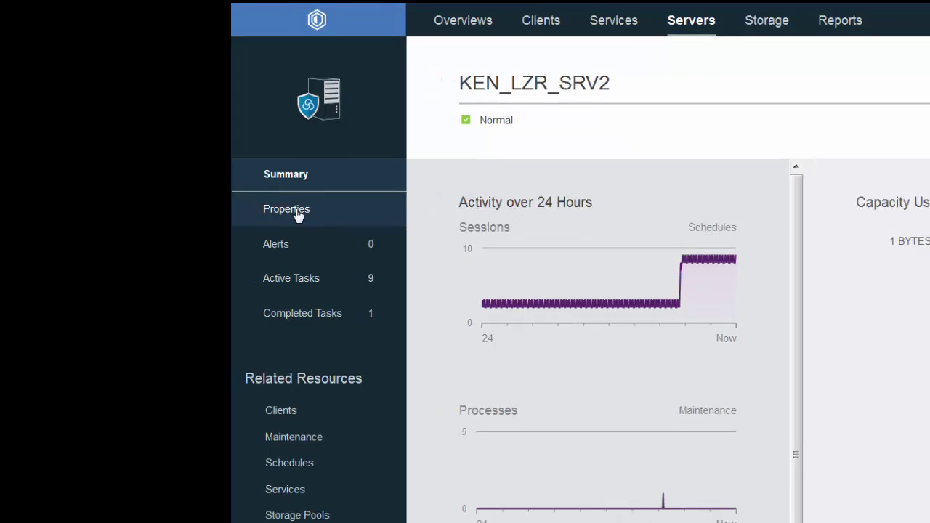
Open KEN_LZR_SRV2's Properties and inspect the Security section's LDAP user ID, URL and password settings
click(323, 218)
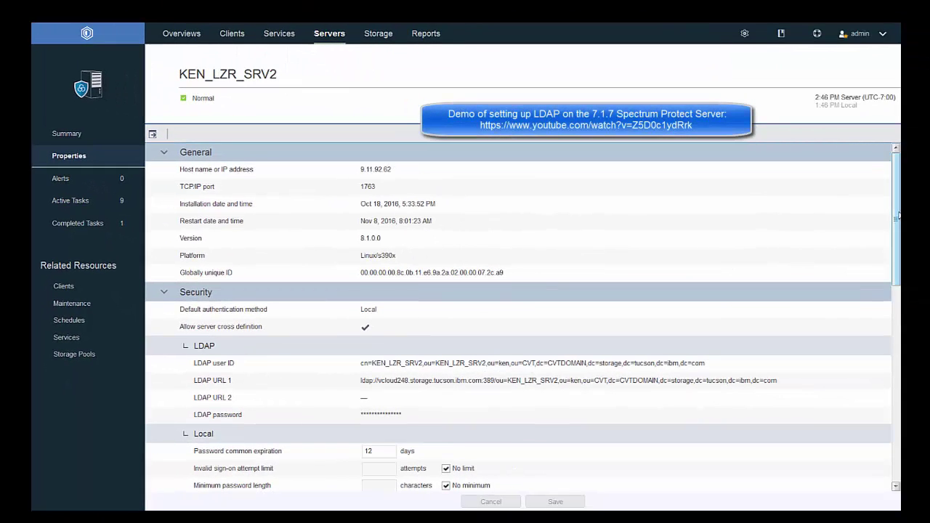
drag(898, 215, 897, 262)
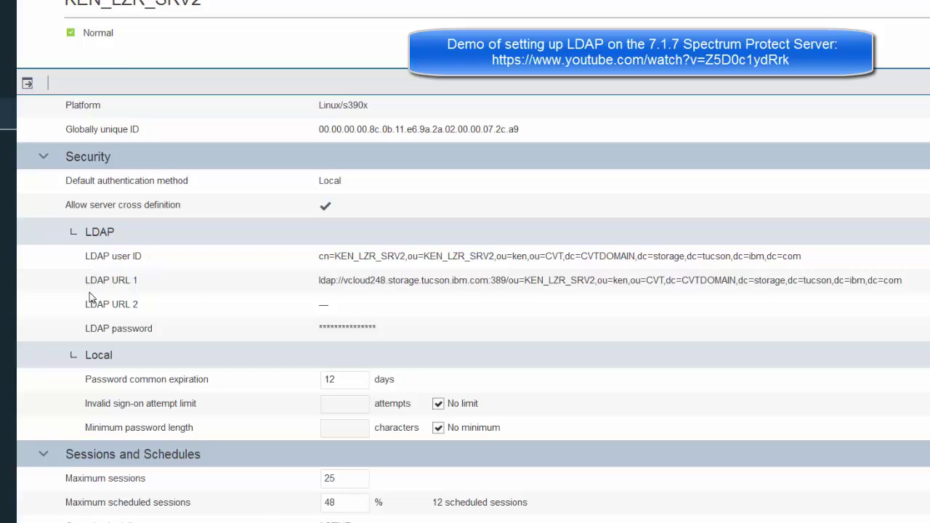
mouse_move(152, 310)
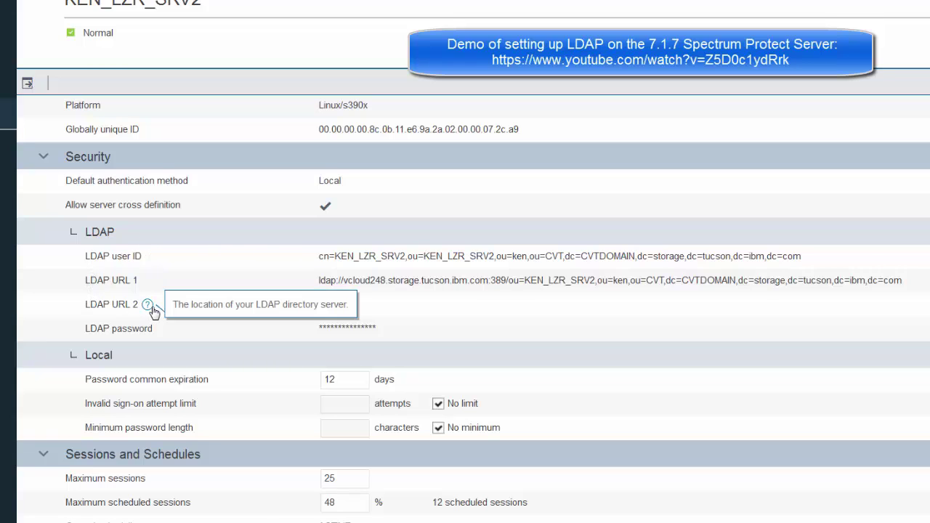
mouse_move(156, 258)
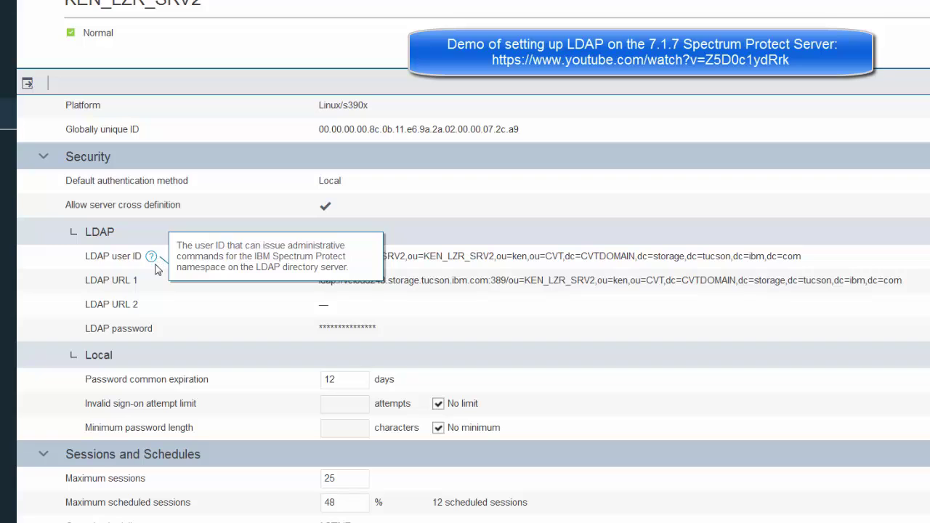
mouse_move(152, 288)
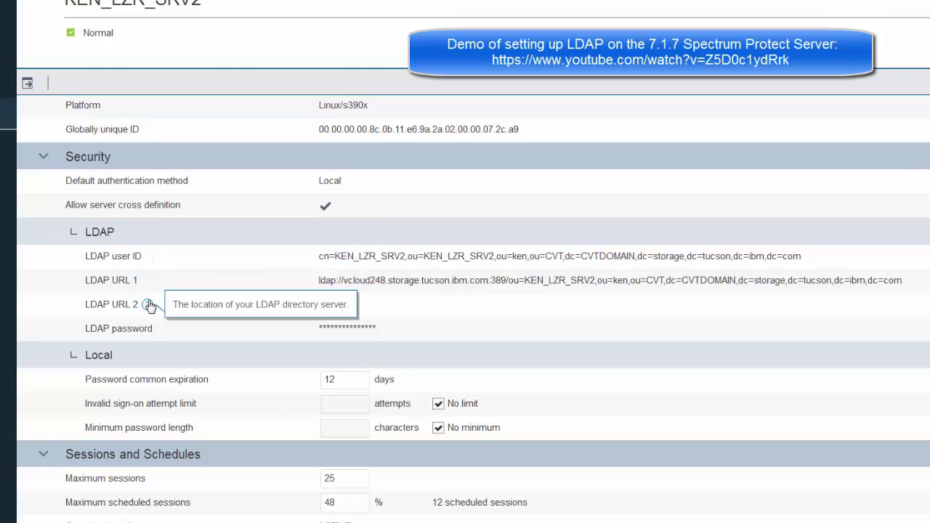
mouse_move(159, 332)
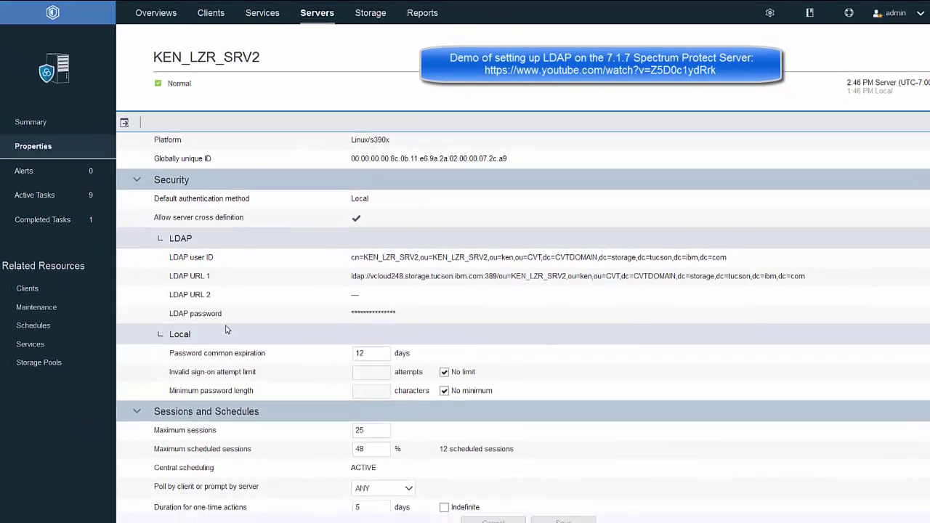
mouse_move(220, 32)
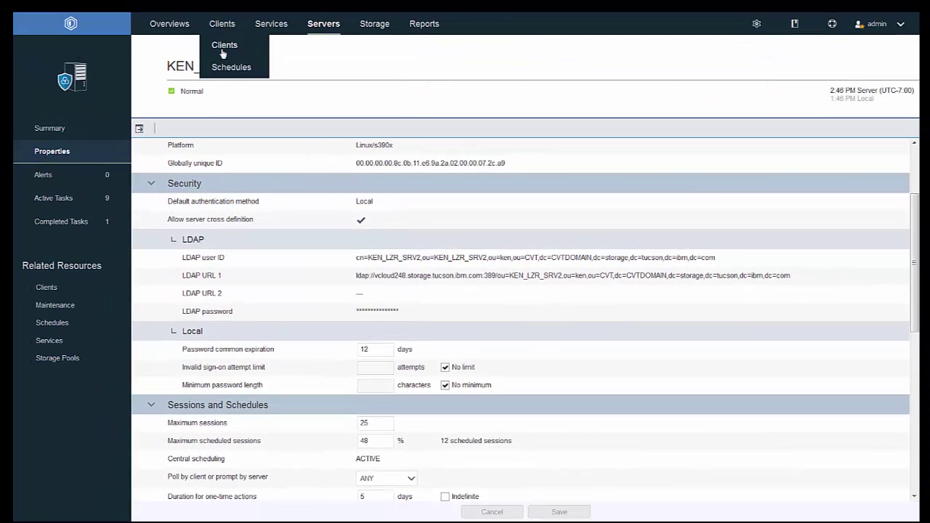
Start adding a client from the Clients list, keeping KEN_LZR_SRV2 as its server
click(223, 49)
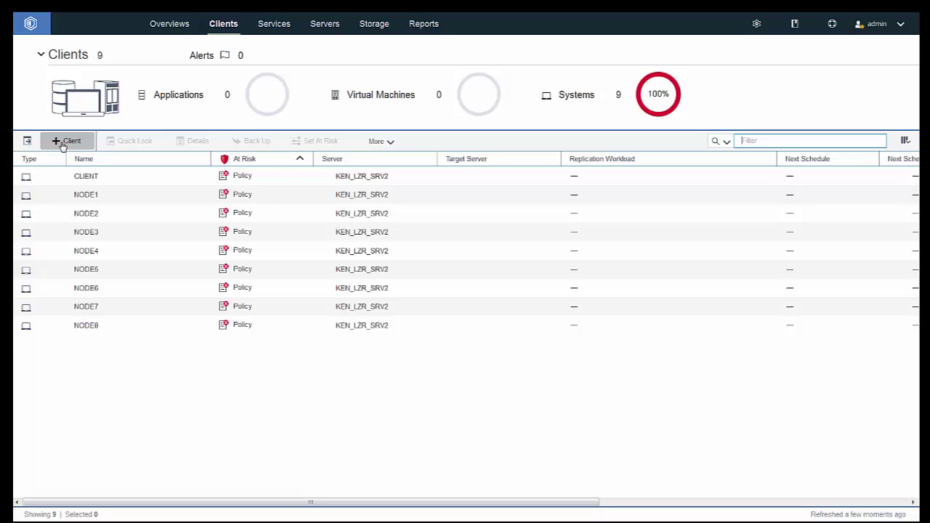
click(63, 142)
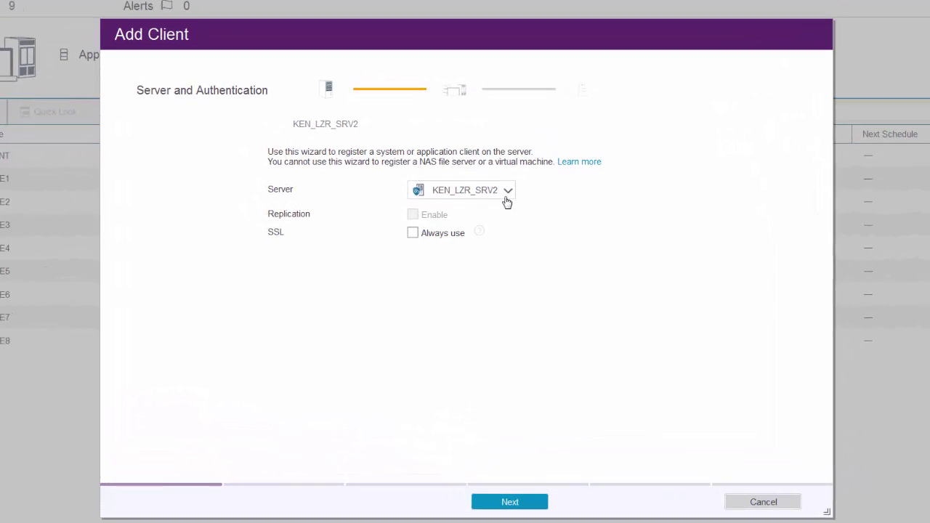
click(506, 193)
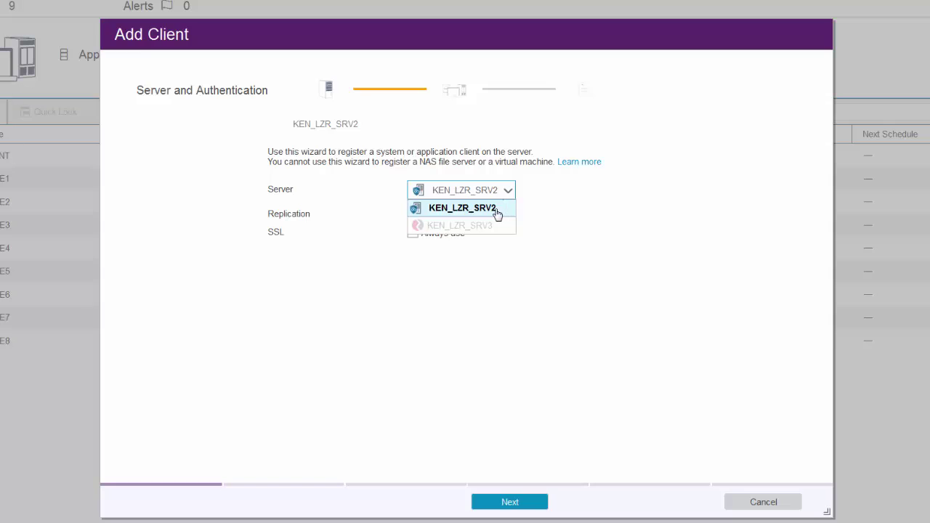
click(497, 211)
mouse_move(485, 234)
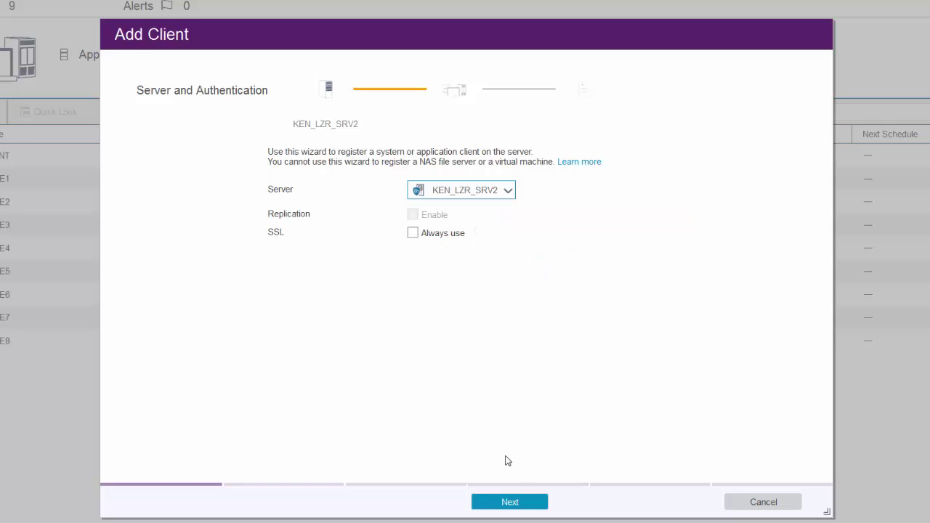
click(510, 503)
Name the client LDAPUSER1 with LDAP authentication, and enter the contact's name and e-mail
click(459, 182)
text(ldapuser1)
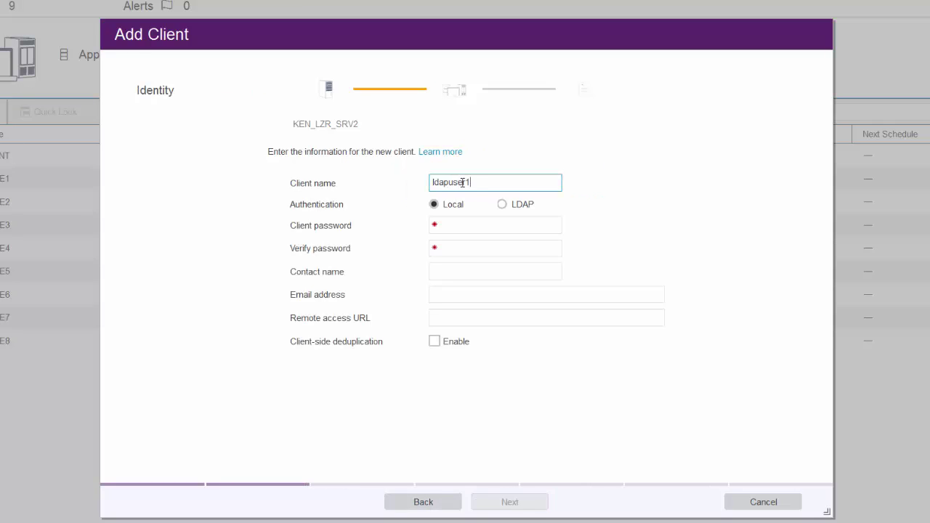
mouse_move(505, 206)
mouse_move(549, 207)
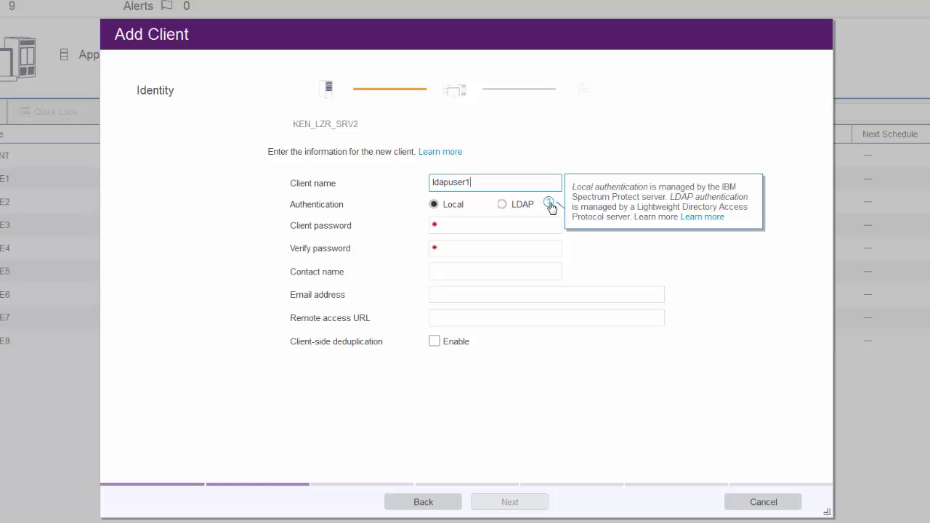
click(502, 205)
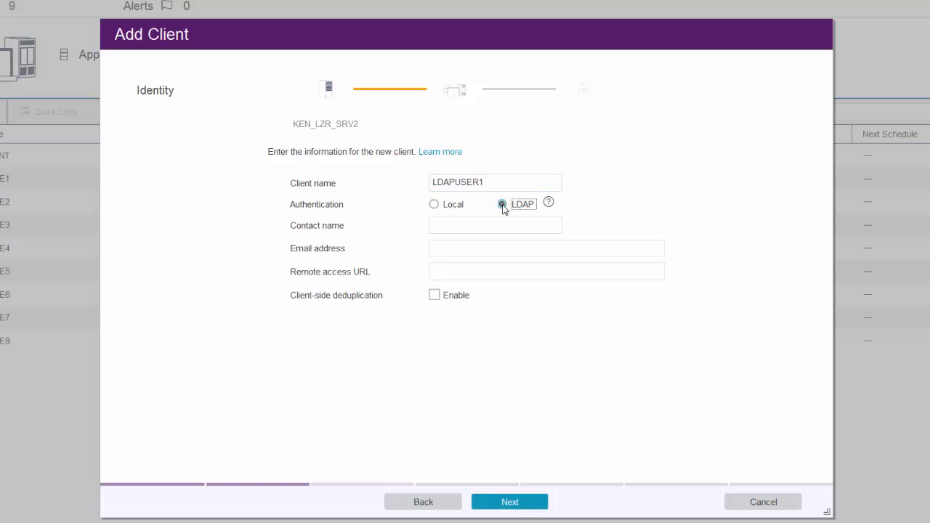
click(485, 229)
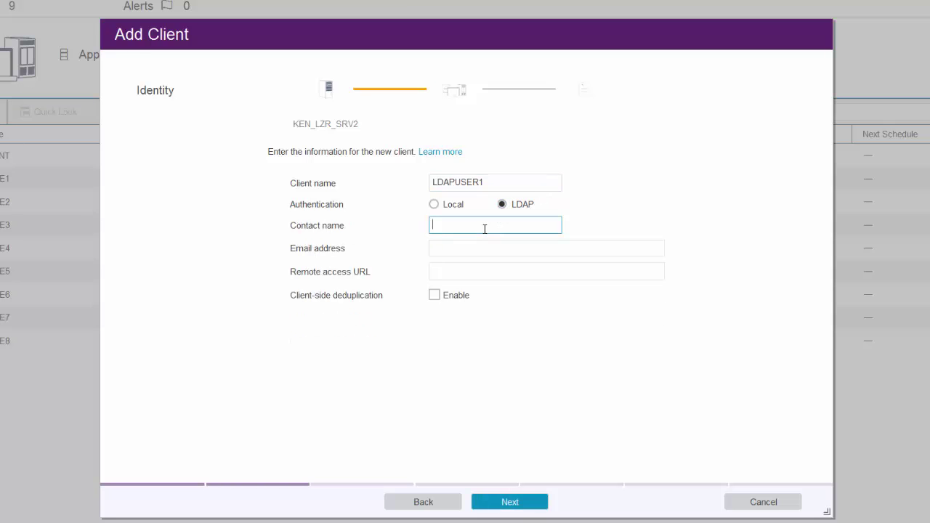
key(Tab)
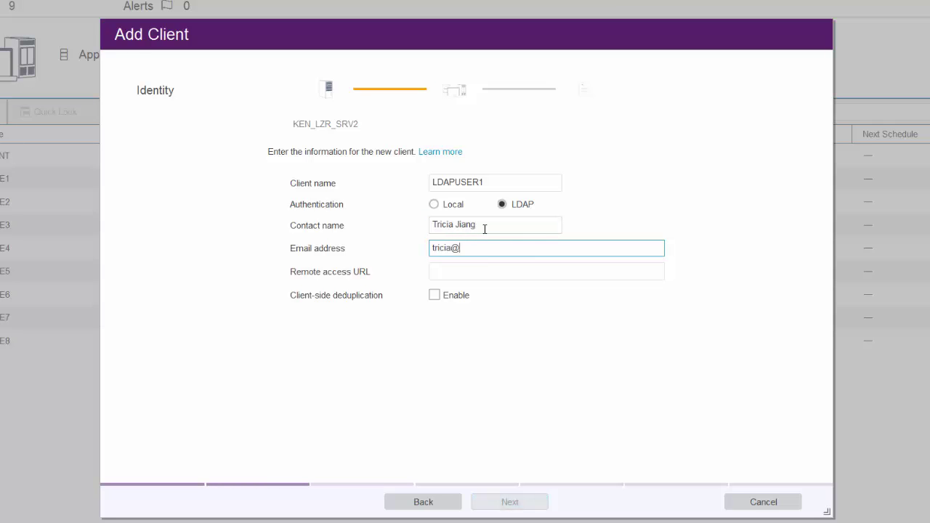
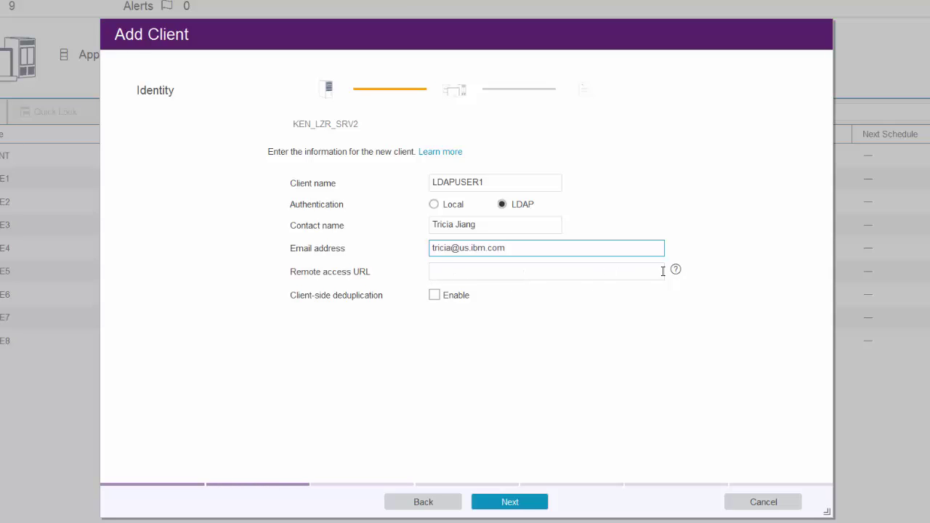
mouse_move(679, 276)
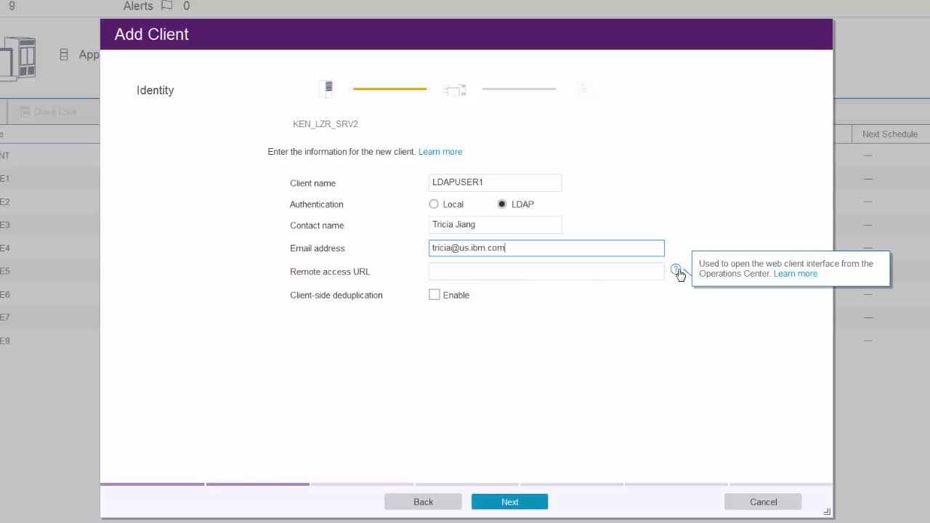
mouse_move(484, 297)
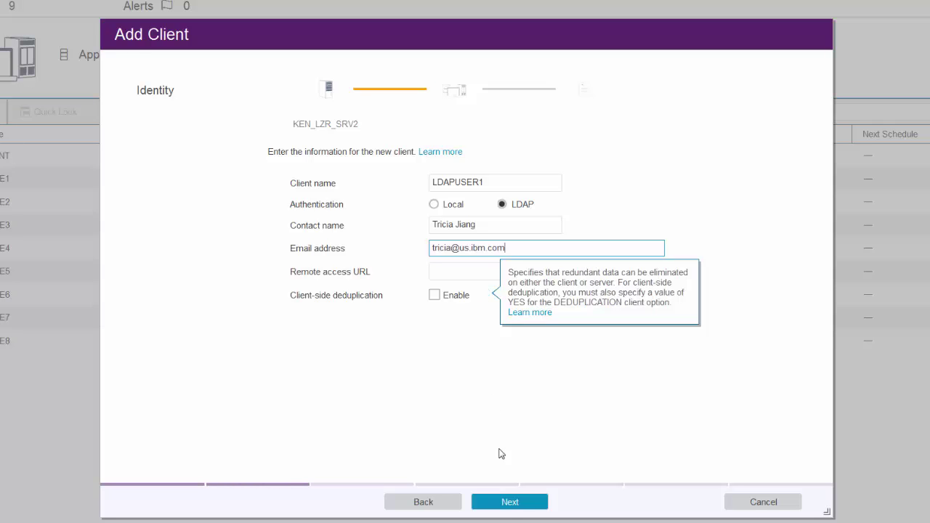
click(507, 504)
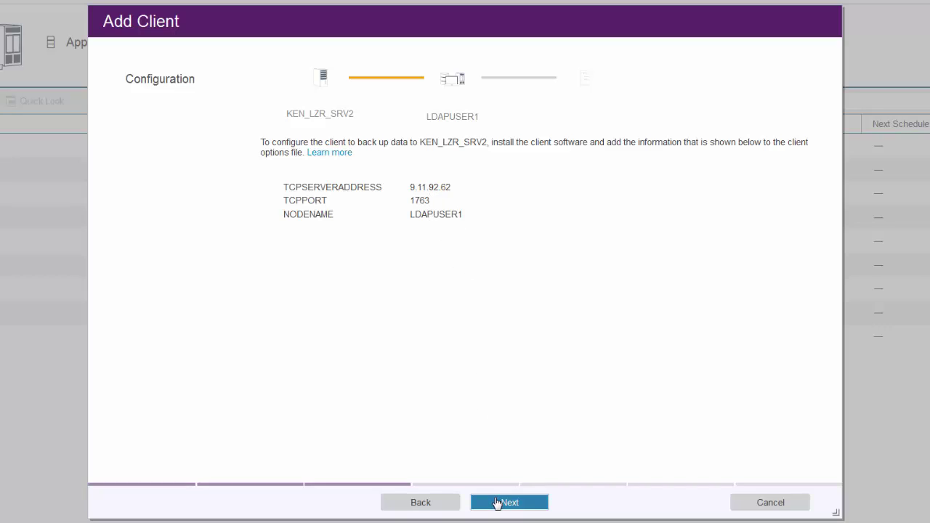
Accept the STANDARD policy domain, skip schedule and option set, and add the client with default at-risk settings
click(497, 502)
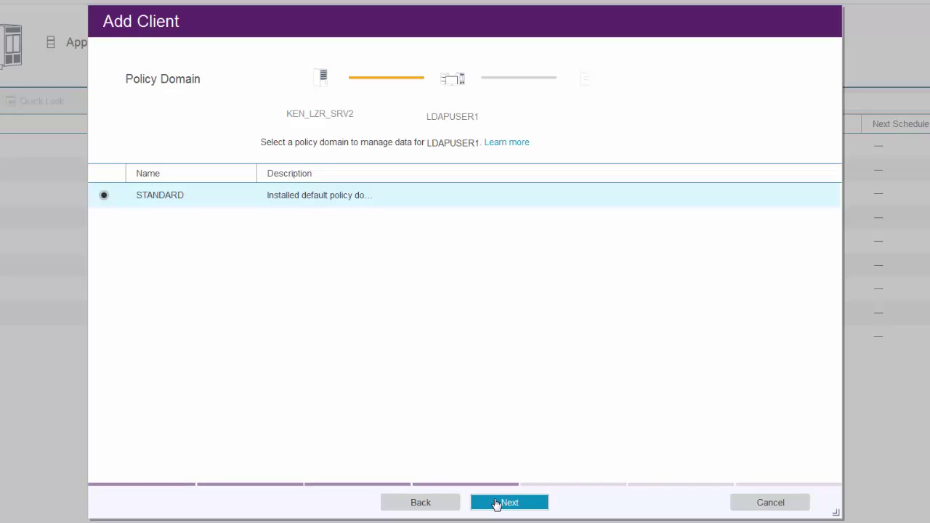
click(497, 503)
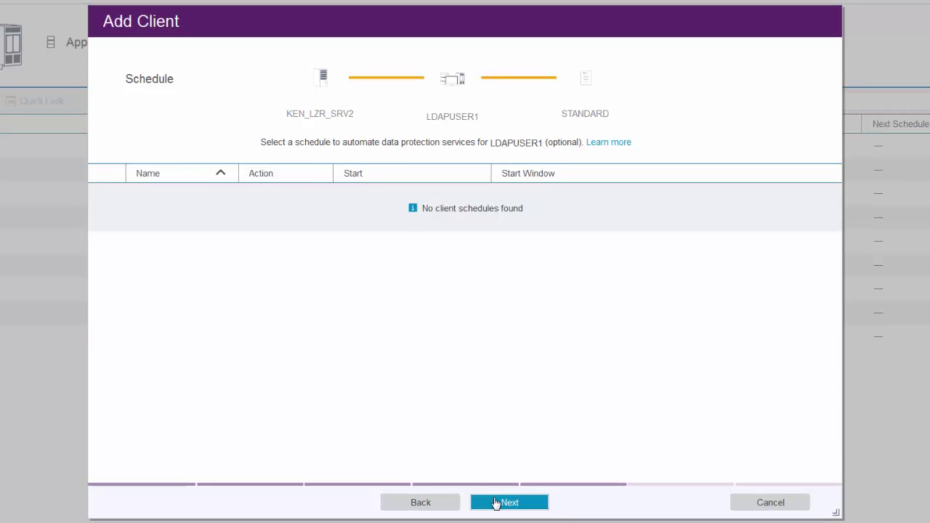
click(496, 503)
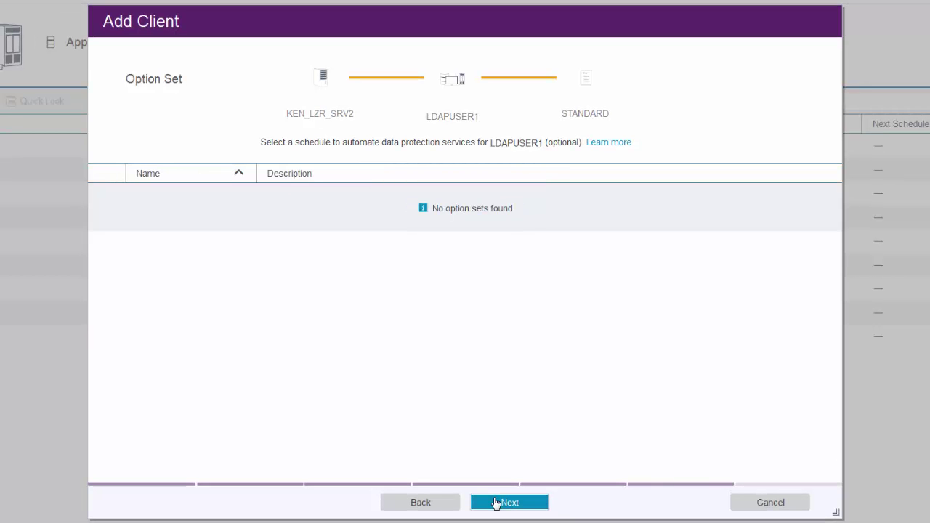
click(496, 503)
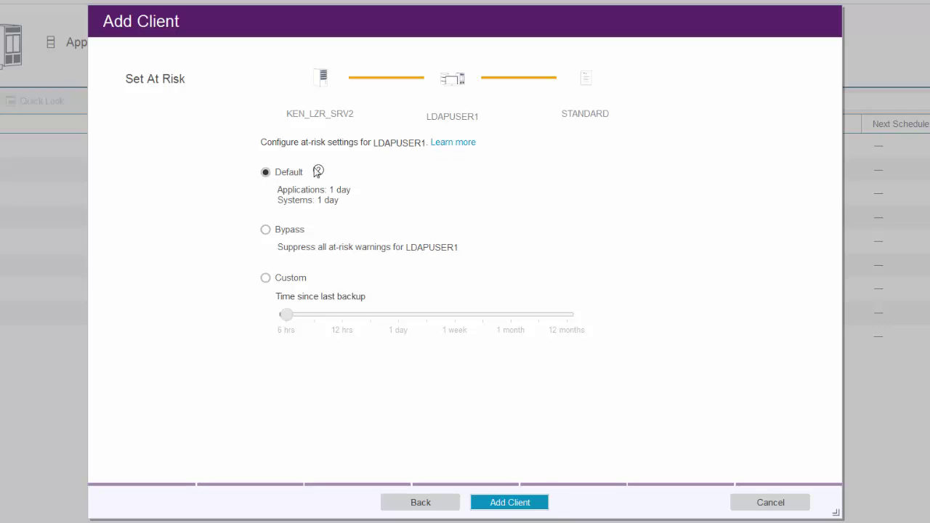
mouse_move(318, 173)
click(501, 502)
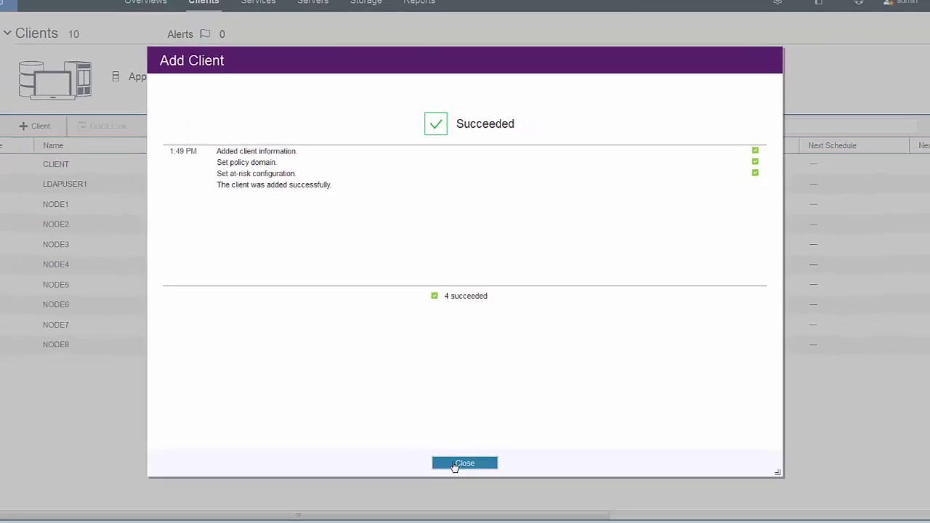
Close the summary and check LDAPUSER1's Properties for LDAP password authentication and STANDARD domain
click(456, 465)
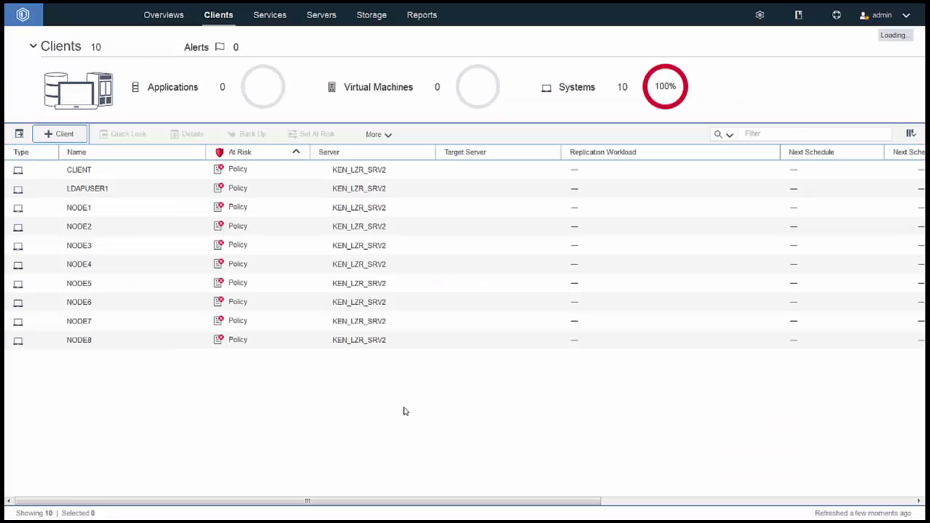
click(160, 184)
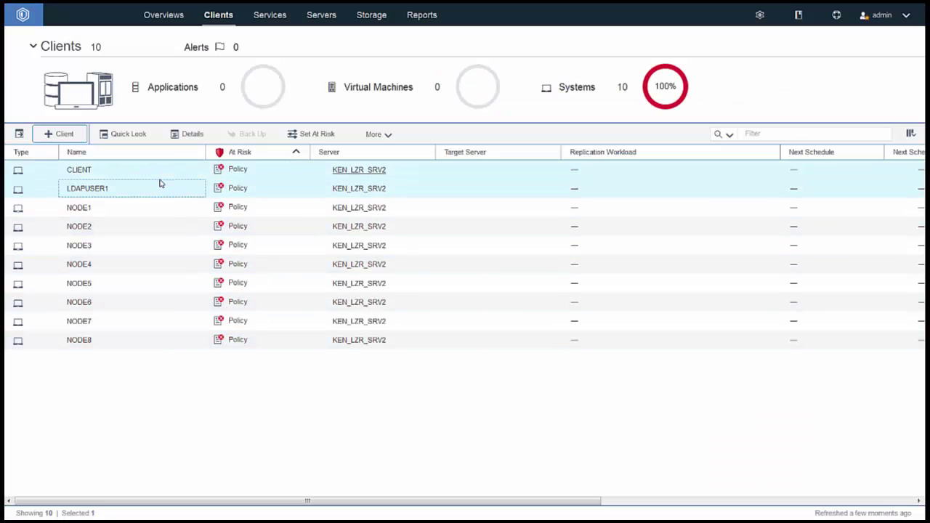
right_click(161, 184)
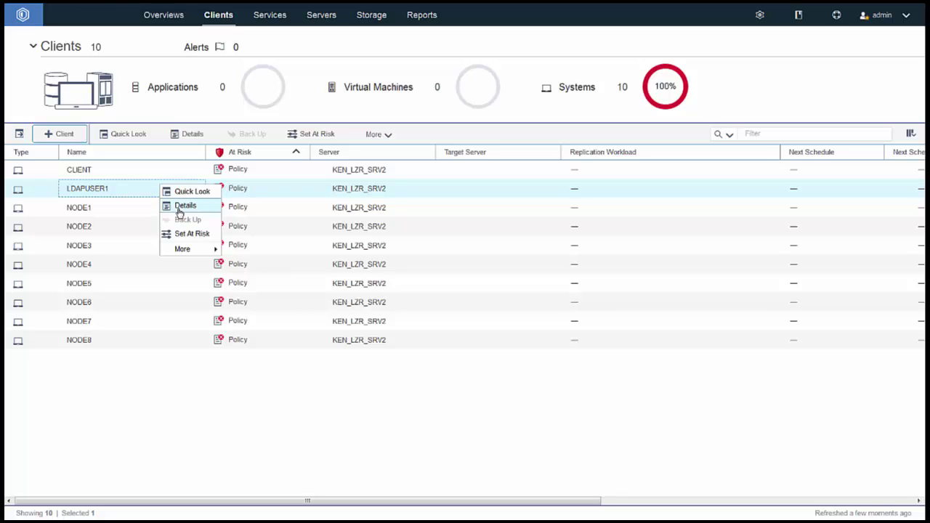
click(181, 207)
click(45, 145)
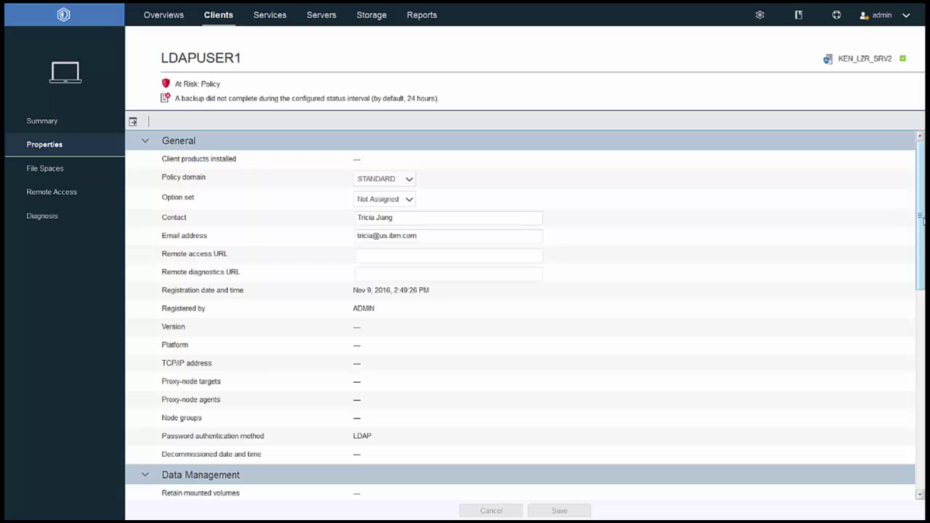
drag(921, 222, 846, 288)
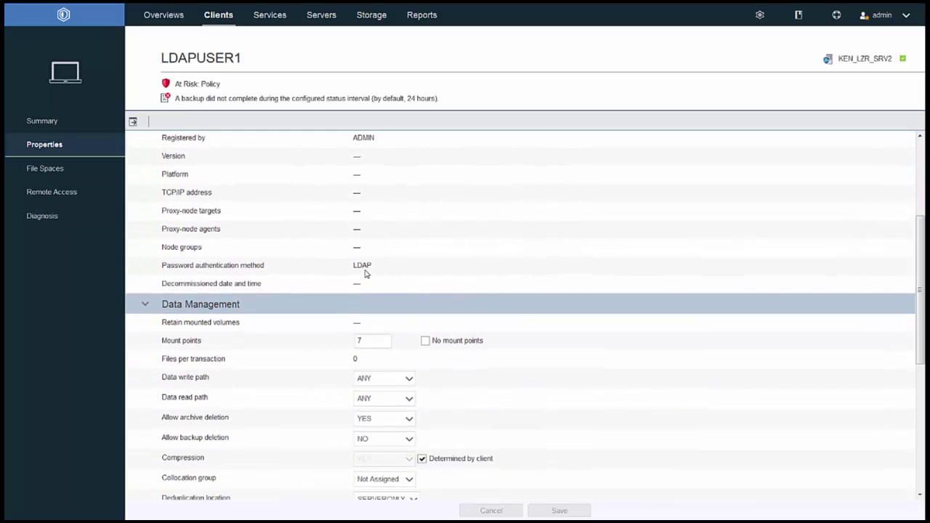
Back in the Clients list, start another new client on server KEN_LZR_SRV2
click(221, 18)
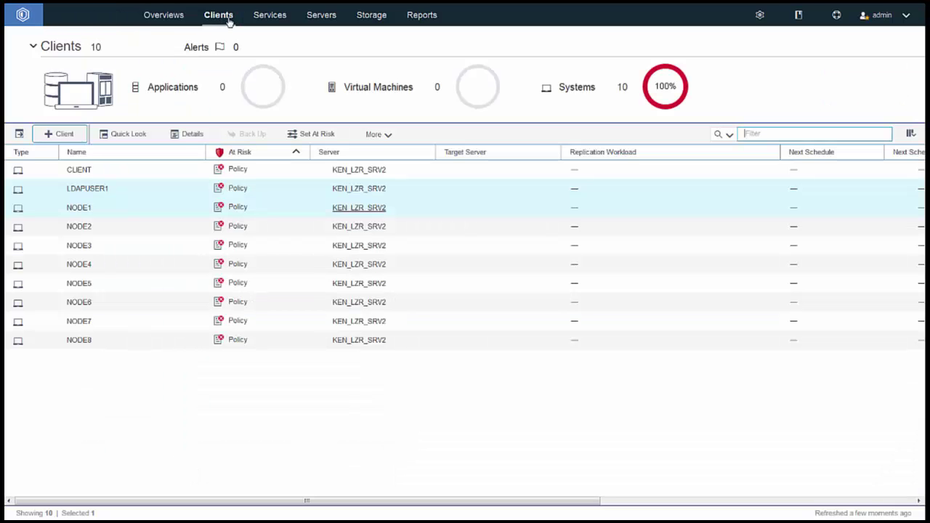
click(55, 135)
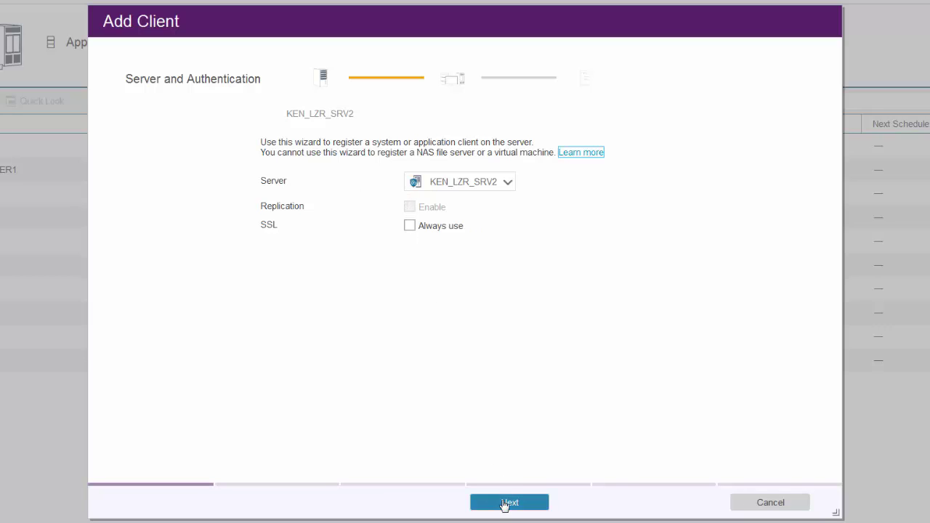
click(504, 502)
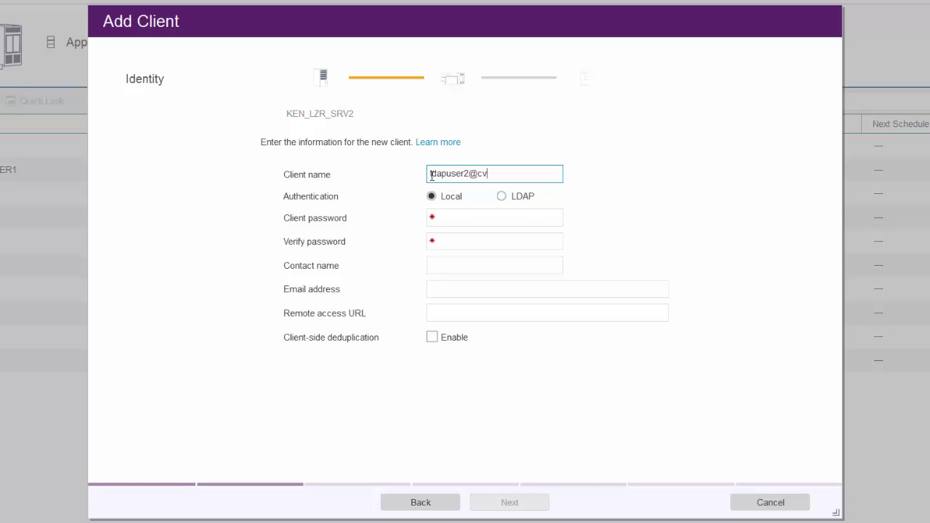
click(500, 198)
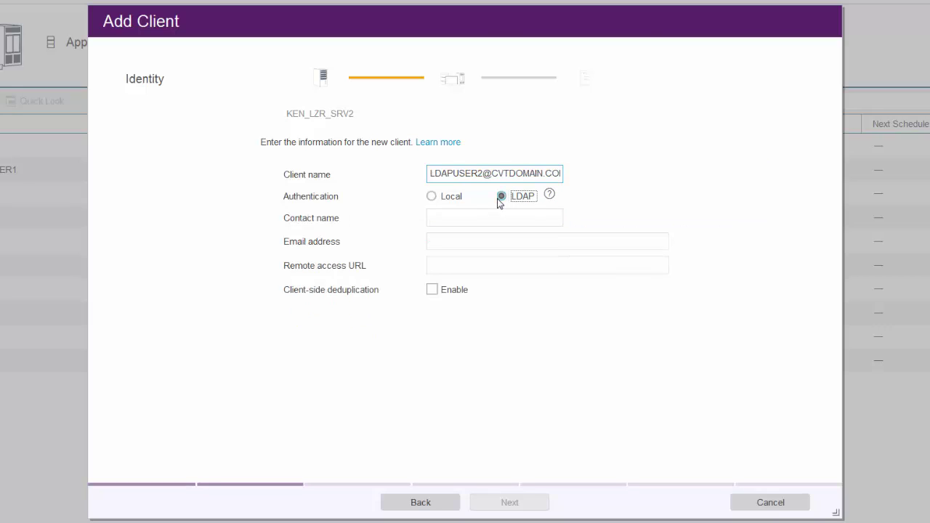
click(458, 222)
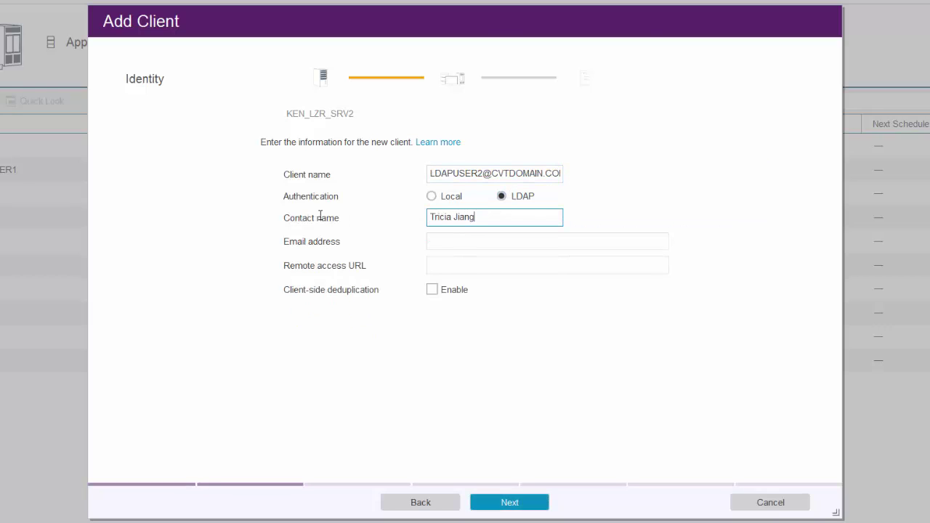
key(Tab)
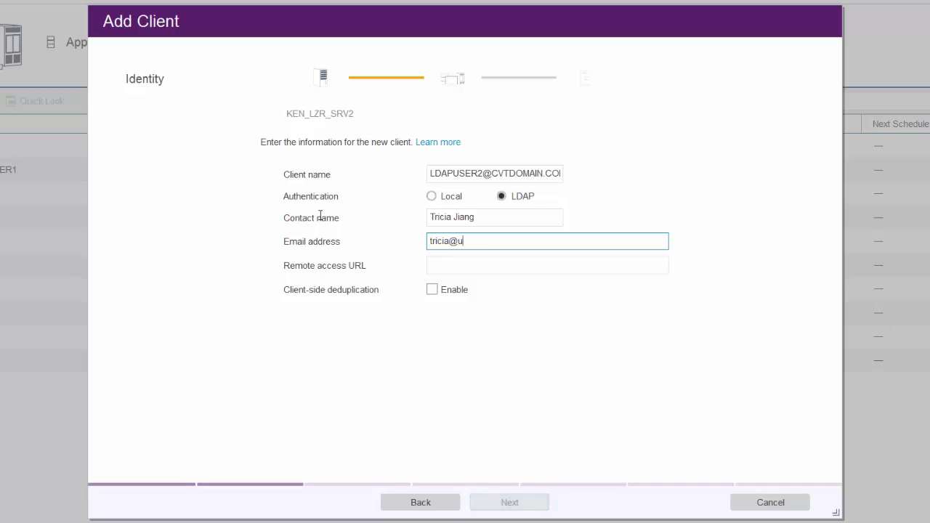
key(Tab)
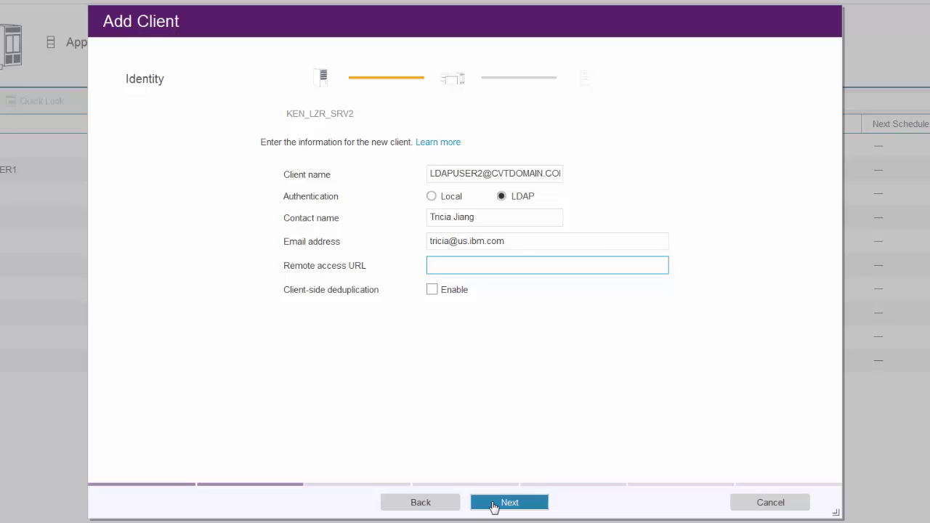
click(493, 503)
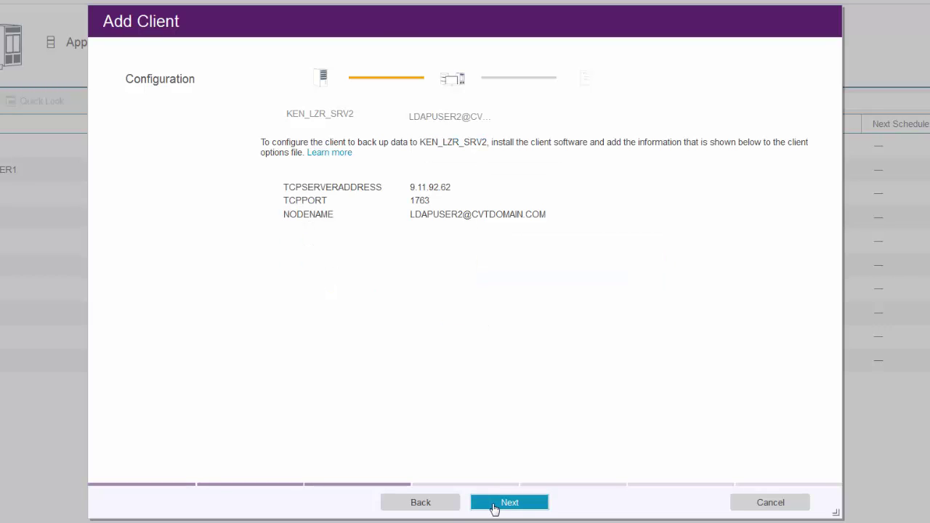
click(493, 502)
click(493, 502)
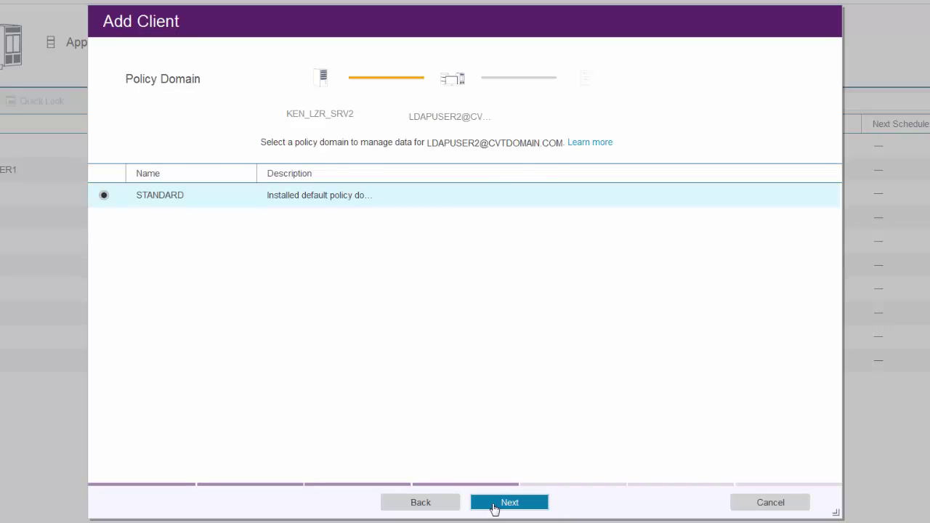
click(494, 504)
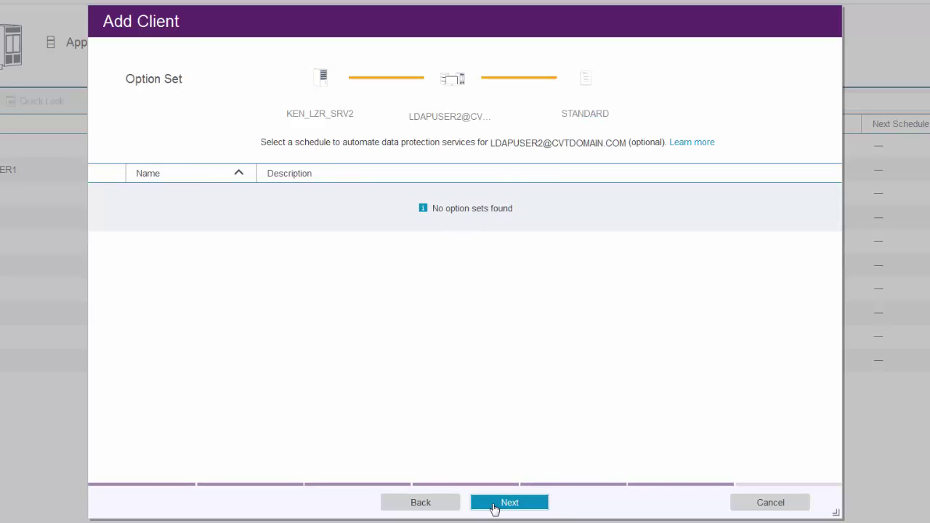
click(493, 504)
click(493, 505)
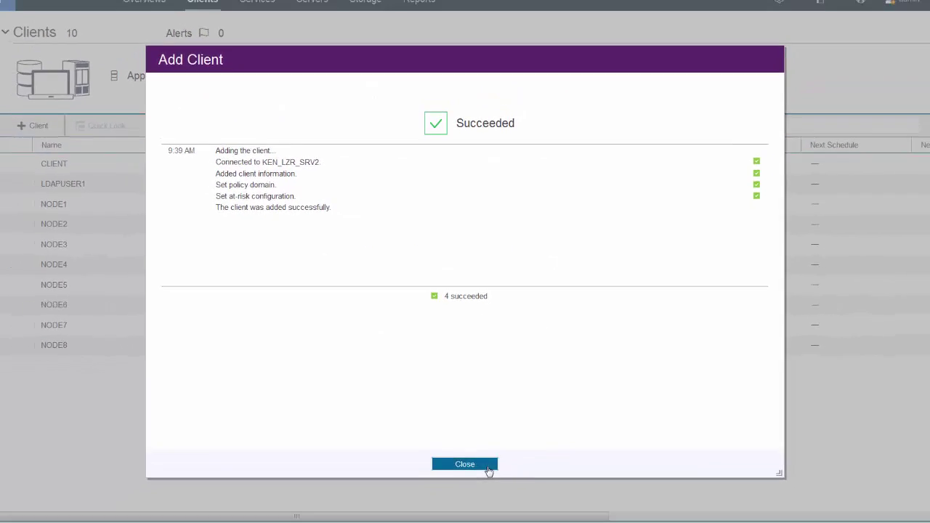
click(486, 467)
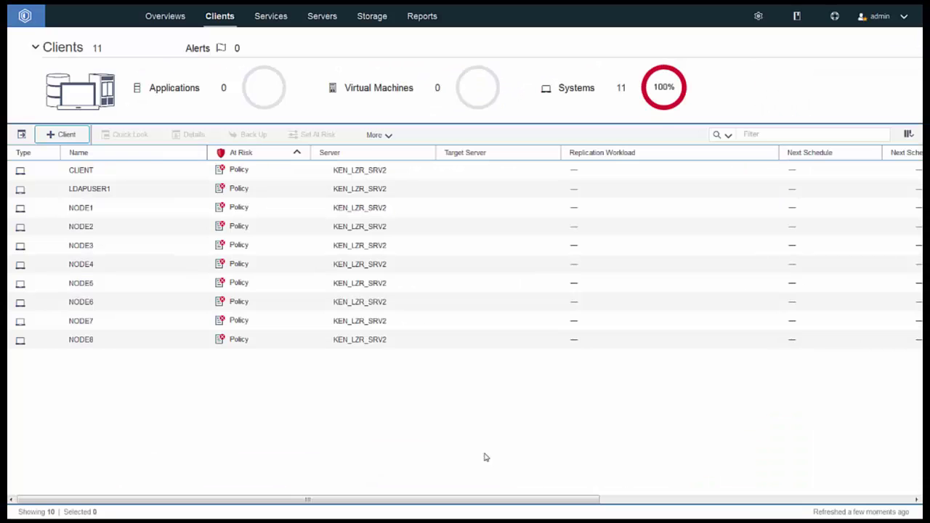